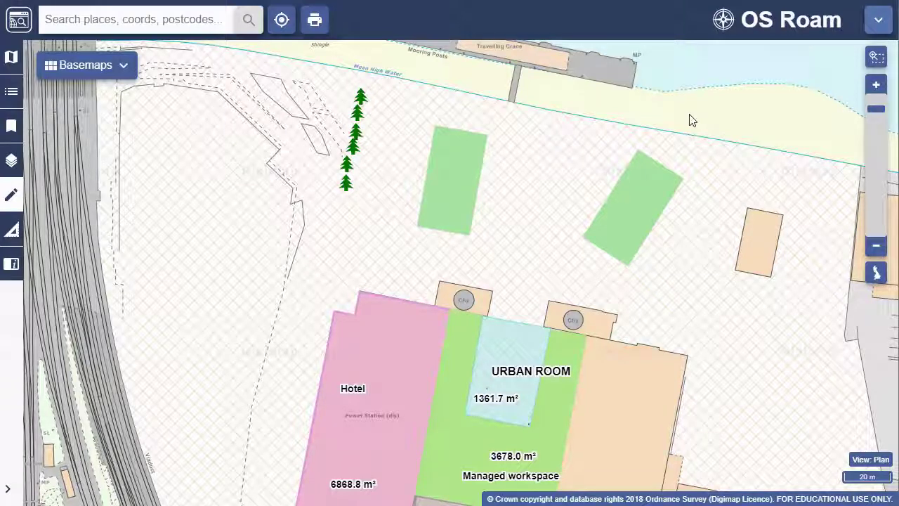
Expand the Annotation Tools panel from the bottom of the left sidebar.
{"action": "left_click", "coordinate": [8, 489]}
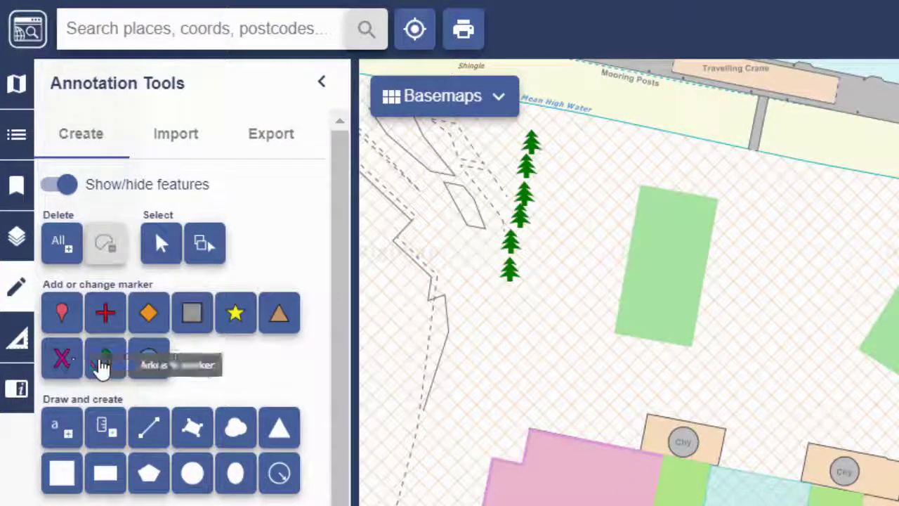
Choose the fir tree marker and place five trees on the open ground.
{"action": "left_click", "coordinate": [105, 359]}
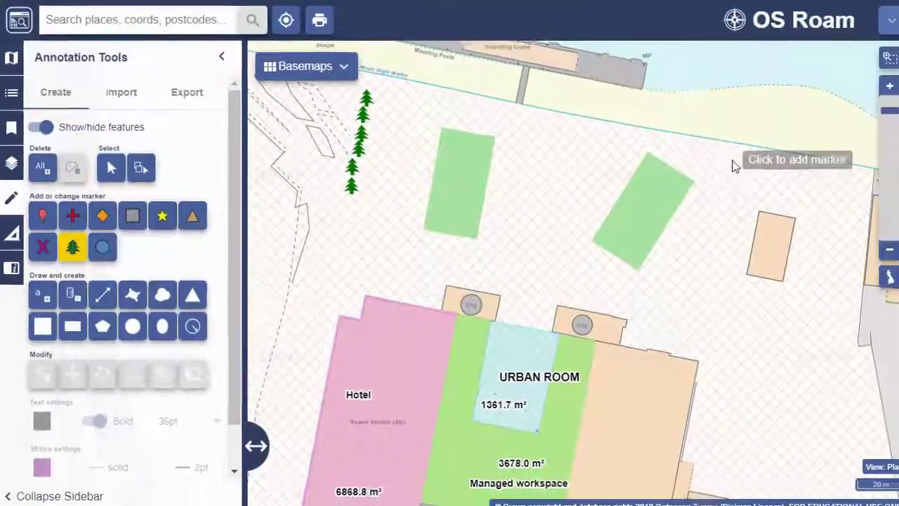
{"action": "left_click", "coordinate": [897, 204]}
{"action": "left_click", "coordinate": [897, 226]}
{"action": "left_click", "coordinate": [896, 247]}
{"action": "left_click", "coordinate": [714, 229]}
{"action": "left_click", "coordinate": [714, 236]}
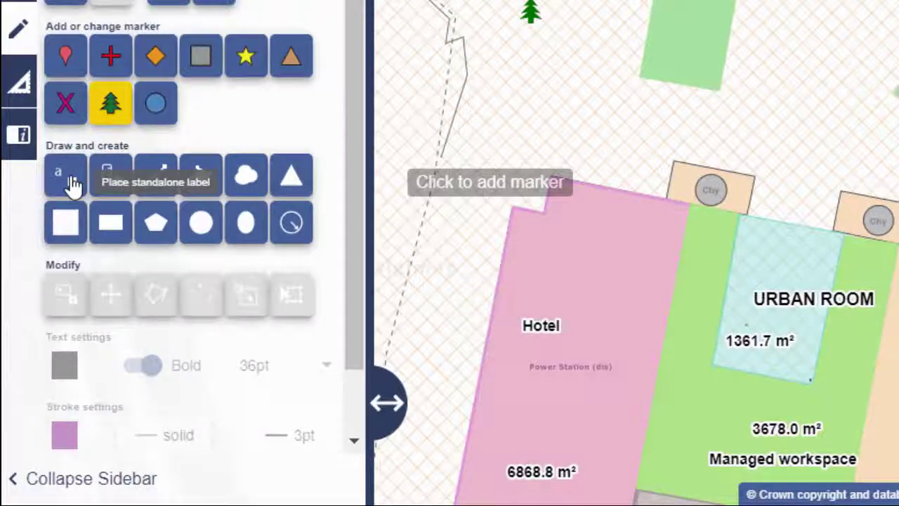
Add a bold 26pt standalone label reading 'Battersea Power Station' above the site.
{"action": "left_click", "coordinate": [73, 184]}
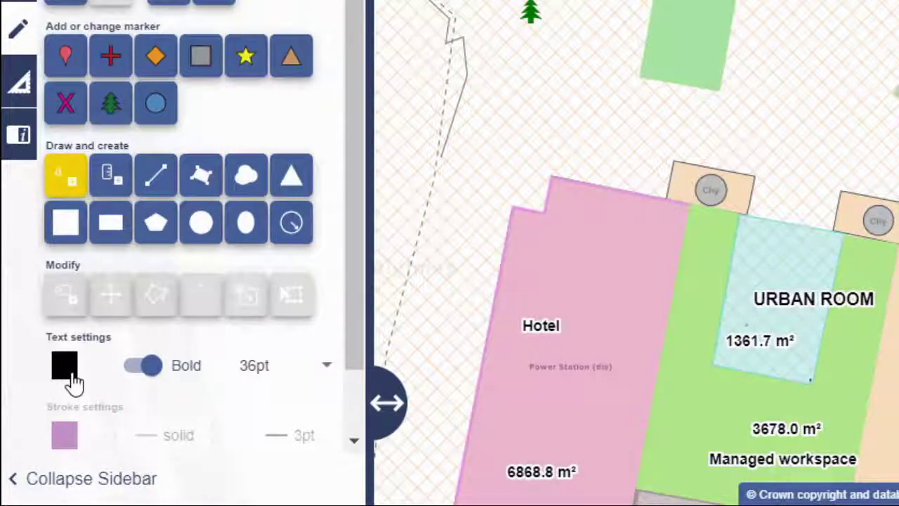
{"action": "left_click", "coordinate": [327, 367]}
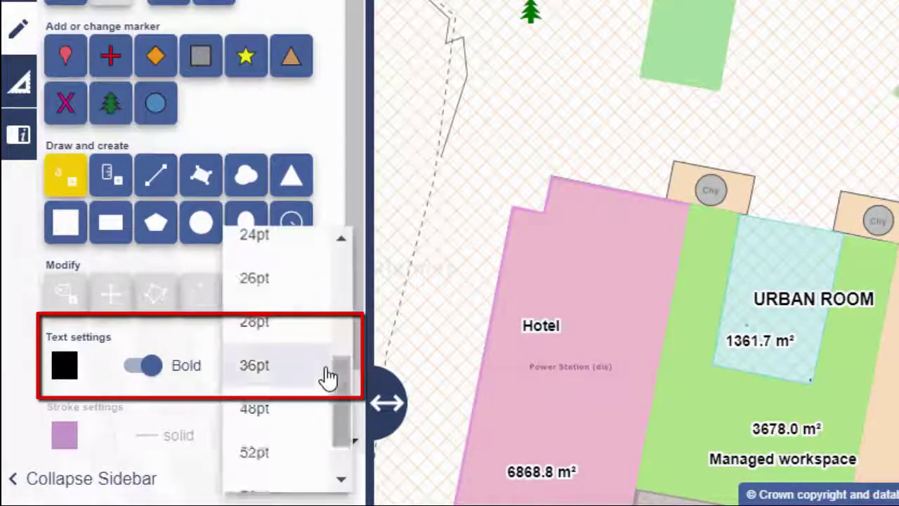
{"action": "left_click", "coordinate": [311, 289]}
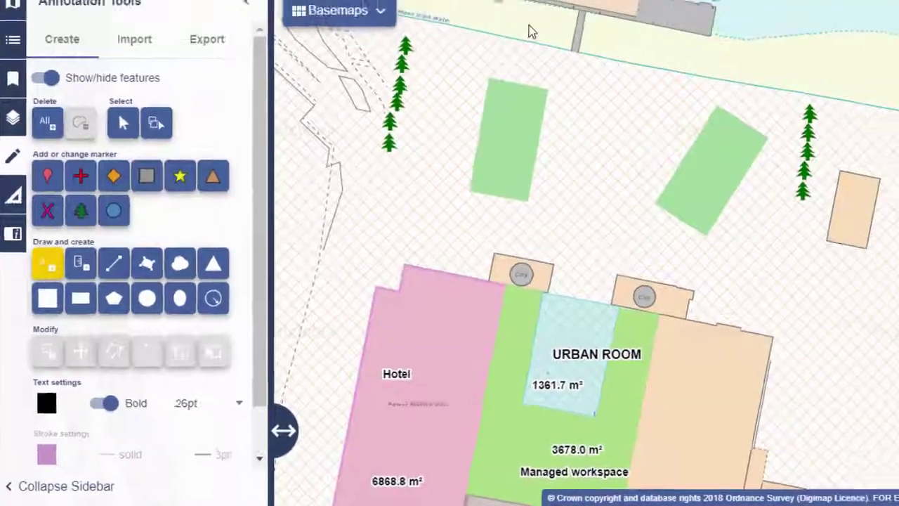
{"action": "left_click", "coordinate": [472, 82]}
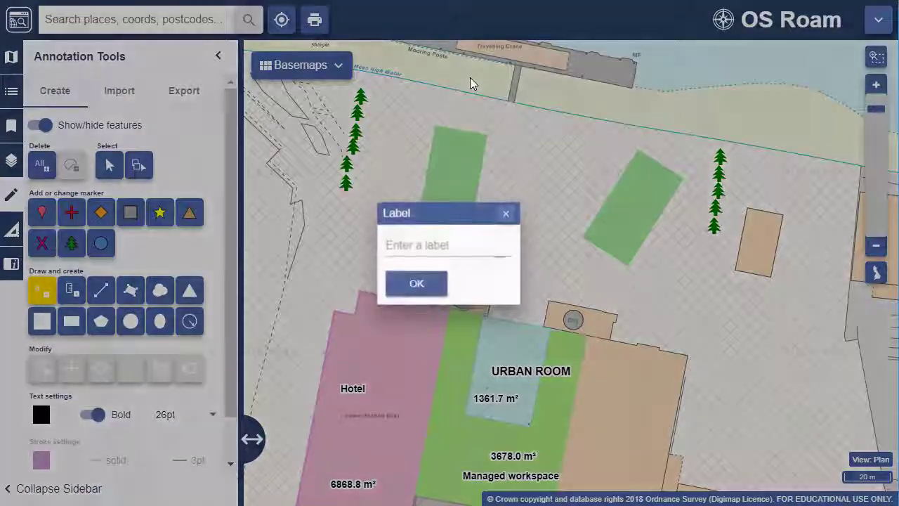
{"action": "type", "text": "Batter"}
{"action": "key", "text": "BackSpace"}
{"action": "key", "text": "BackSpace"}
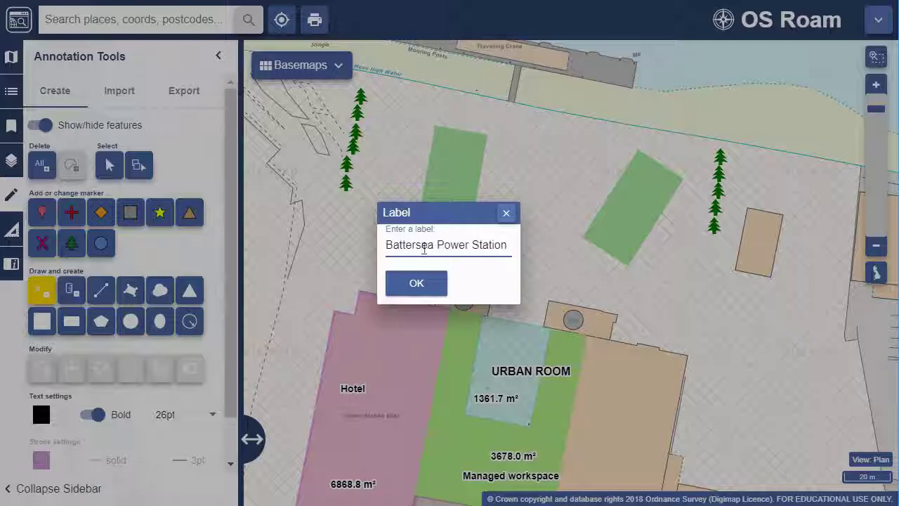
{"action": "left_click", "coordinate": [423, 285]}
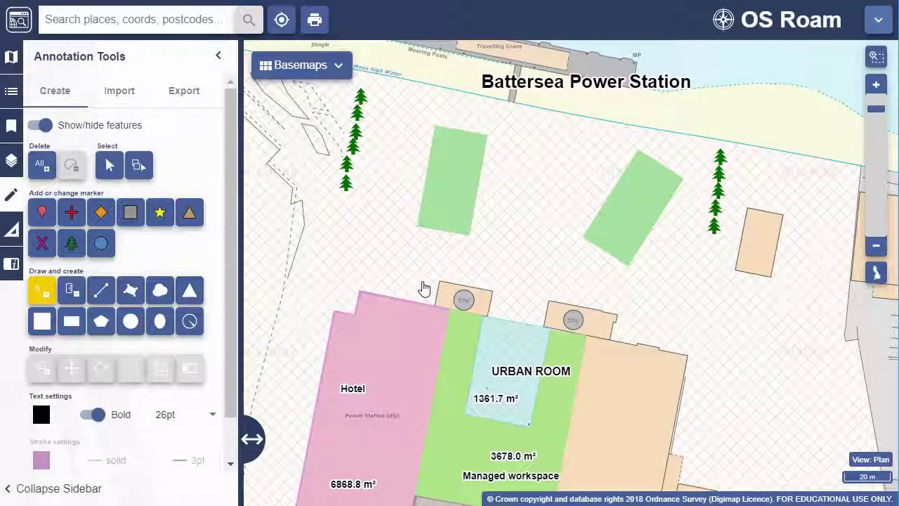
Measure the CAR PARK polygon so it shows a 3756.0 m² area label.
{"action": "left_click_drag", "start_coordinate": [423, 288], "coordinate": [434, 143]}
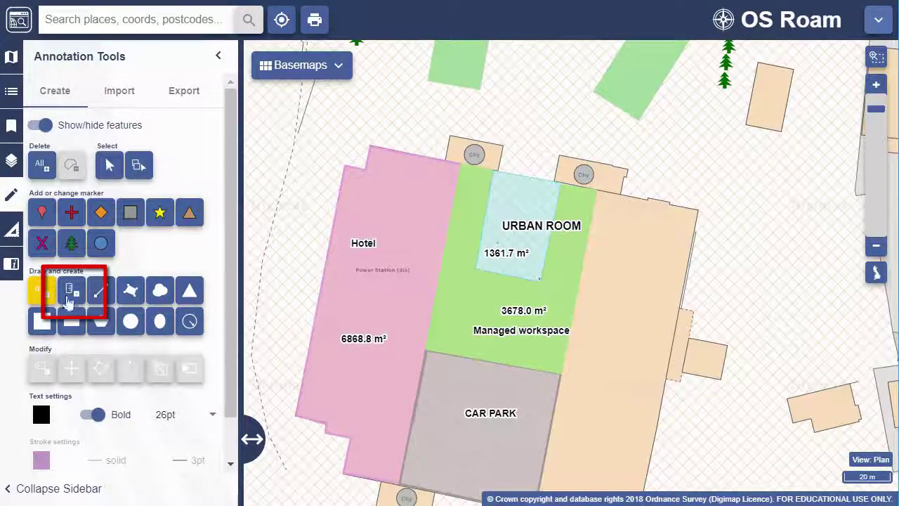
{"action": "left_click", "coordinate": [71, 292]}
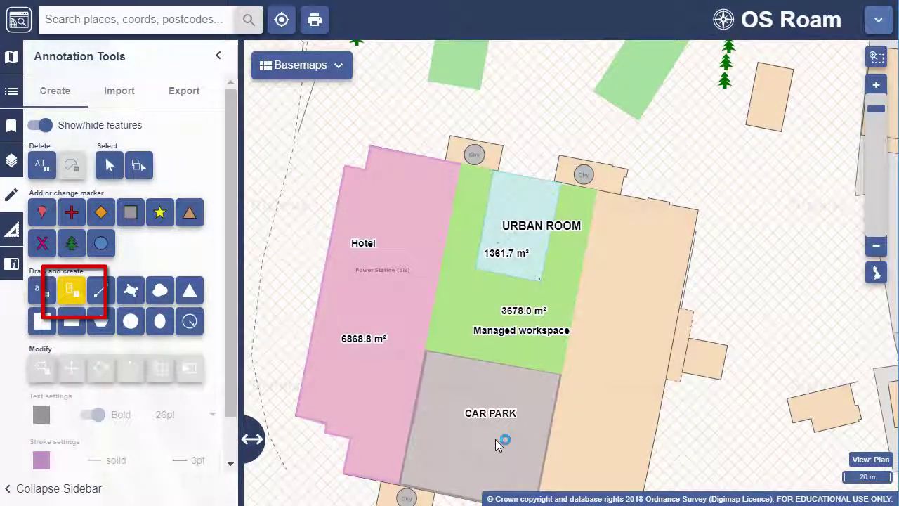
{"action": "left_click", "coordinate": [458, 441]}
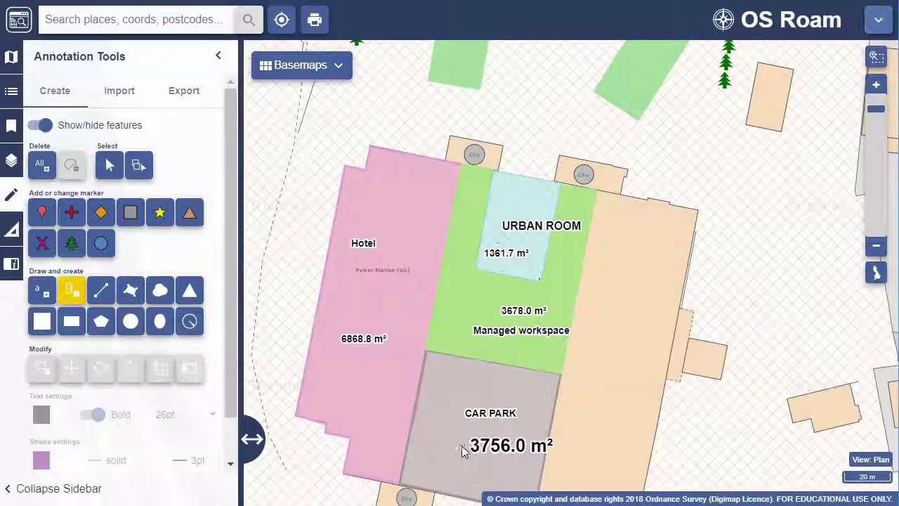
{"action": "left_click_drag", "start_coordinate": [690, 449], "coordinate": [745, 353]}
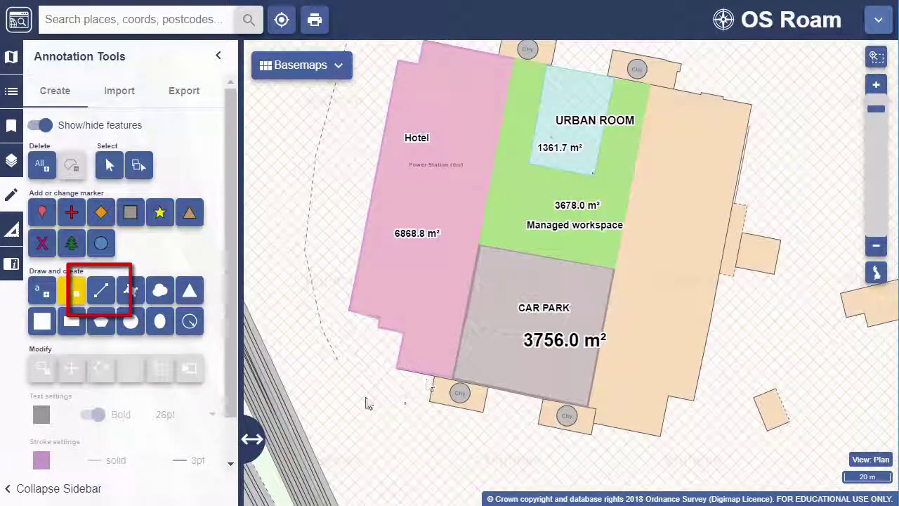
Set the line tool to a light blue, 2pt, dashed stroke.
{"action": "left_click", "coordinate": [102, 289]}
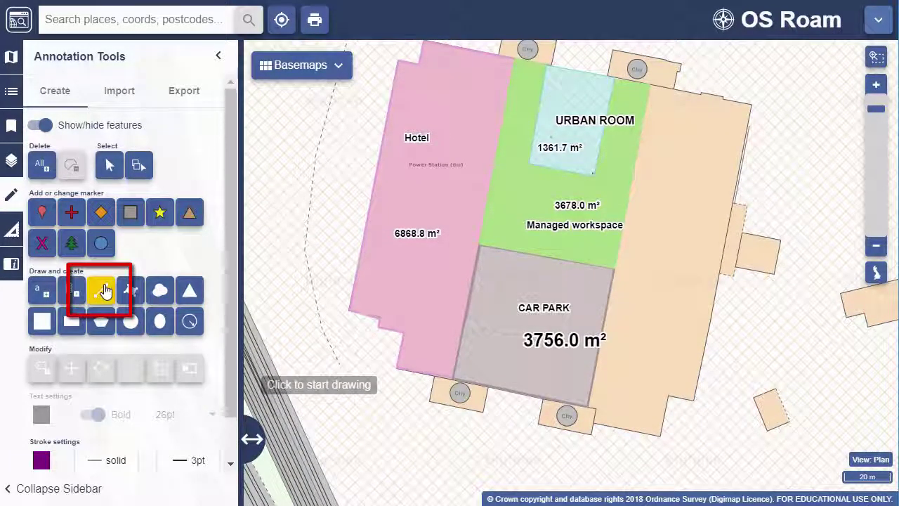
{"action": "scroll", "coordinate": [106, 309], "scroll_direction": "down", "scroll_amount": 1}
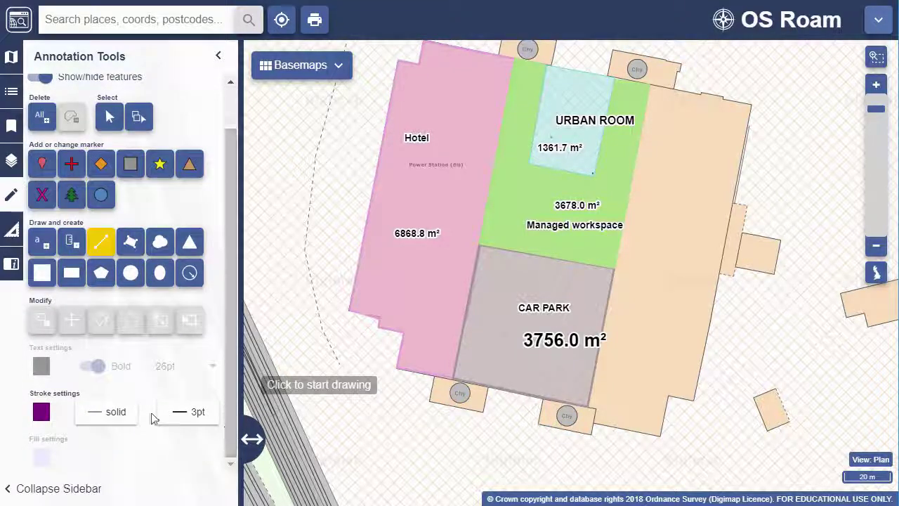
{"action": "left_click", "coordinate": [41, 412]}
{"action": "left_click", "coordinate": [150, 328]}
{"action": "left_click", "coordinate": [145, 226]}
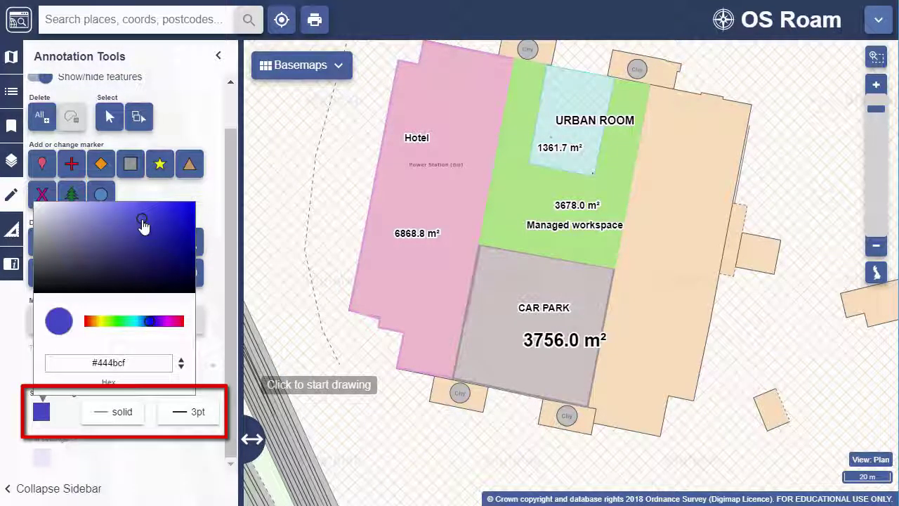
{"action": "left_click", "coordinate": [201, 420]}
{"action": "left_click", "coordinate": [201, 420]}
{"action": "left_click", "coordinate": [180, 144]}
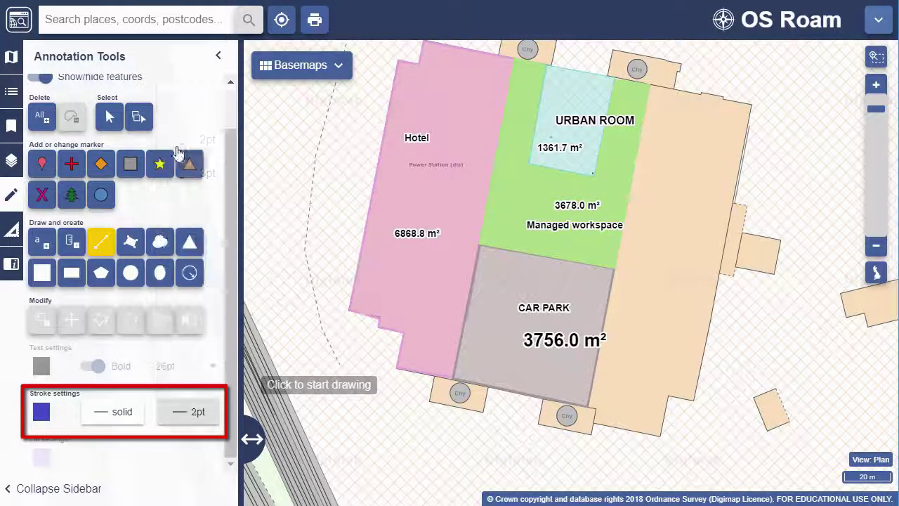
{"action": "left_click", "coordinate": [126, 417]}
{"action": "left_click", "coordinate": [127, 282]}
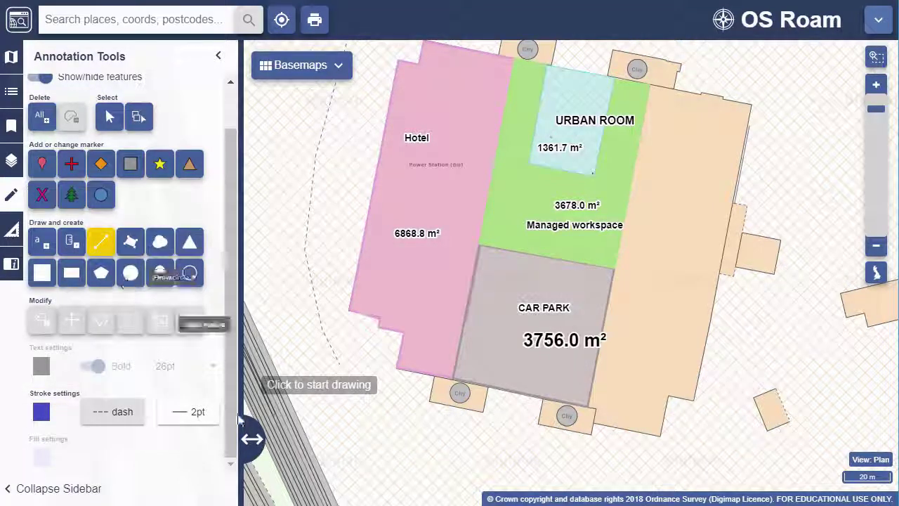
Draw the dashed line along the south of the site and label its 200.3 m length.
{"action": "left_click", "coordinate": [343, 365]}
{"action": "left_click", "coordinate": [387, 421]}
{"action": "left_click", "coordinate": [565, 463]}
{"action": "left_click", "coordinate": [675, 469]}
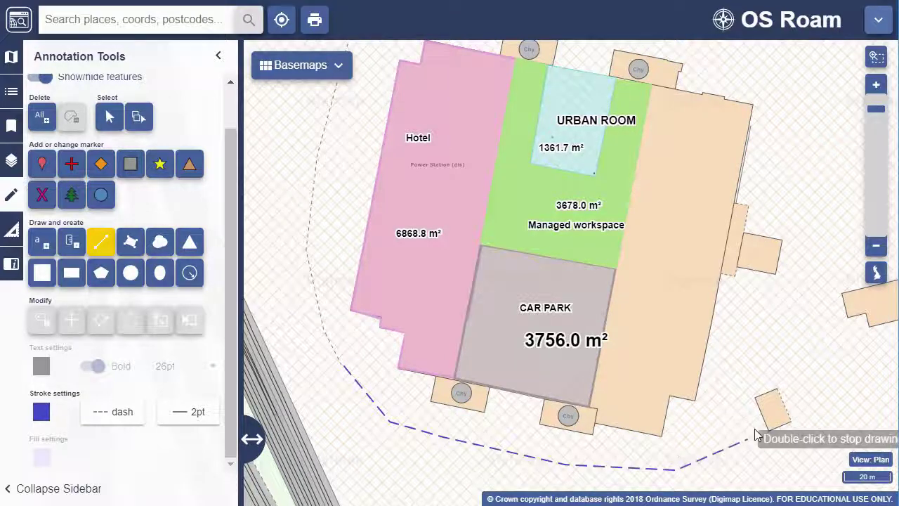
{"action": "double_click", "coordinate": [744, 420]}
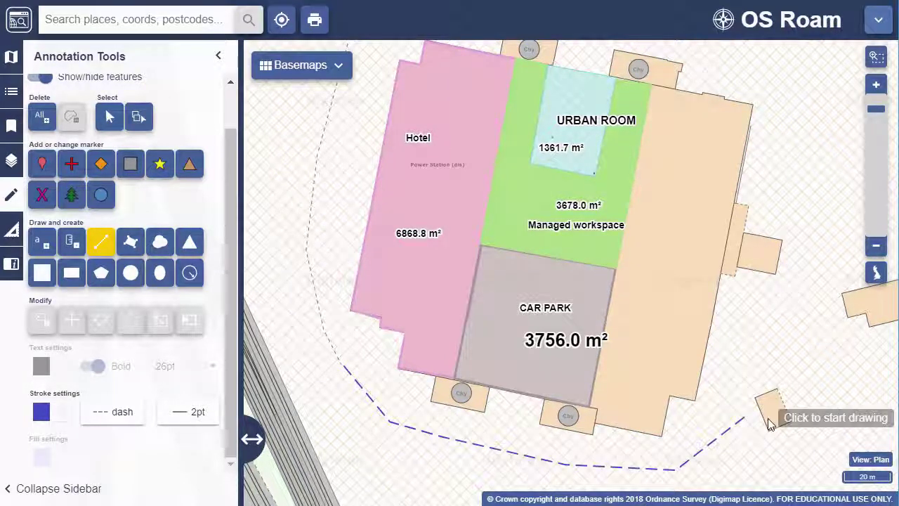
{"action": "left_click", "coordinate": [67, 241]}
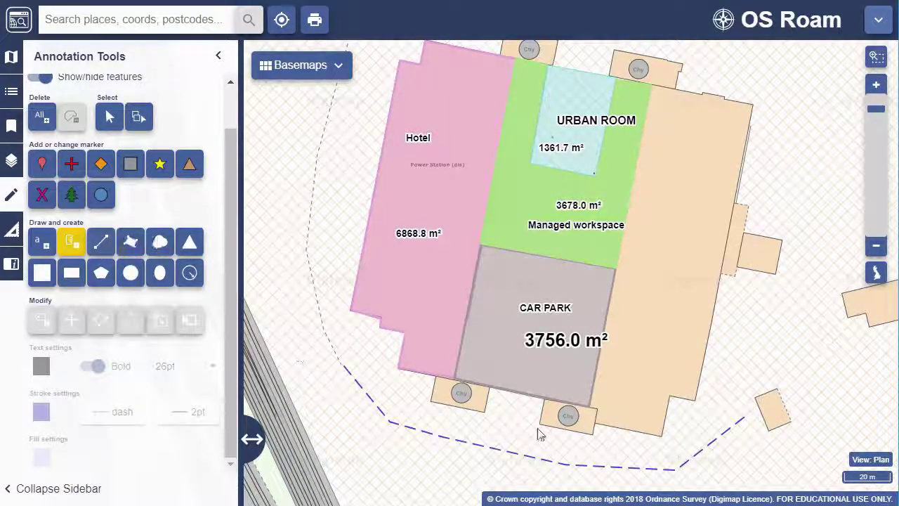
{"action": "left_click", "coordinate": [742, 423]}
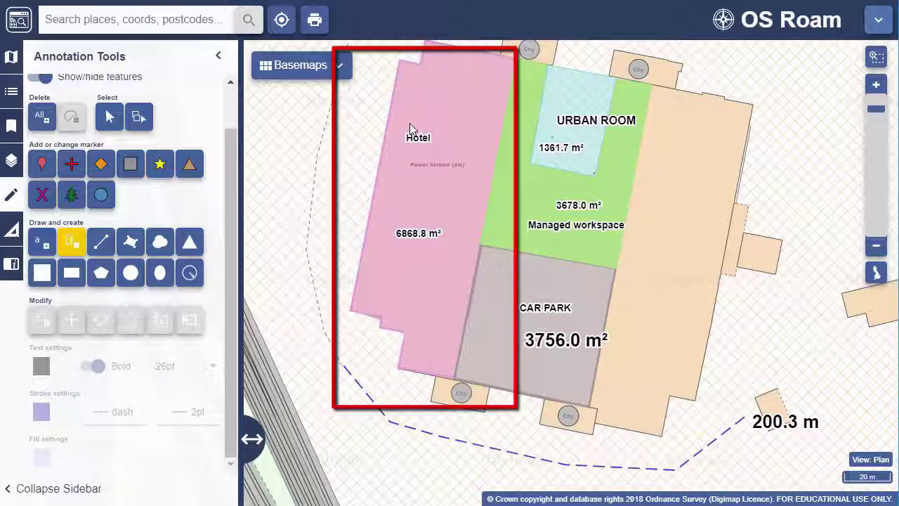
Choose the polygon tool with a vivid yellow #e3ad17 outline colour.
{"action": "left_click", "coordinate": [130, 241]}
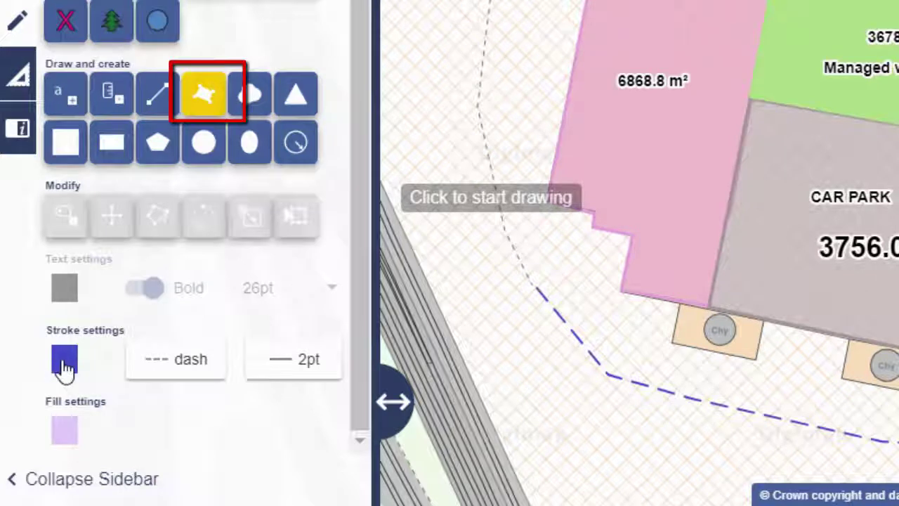
{"action": "left_click", "coordinate": [63, 364]}
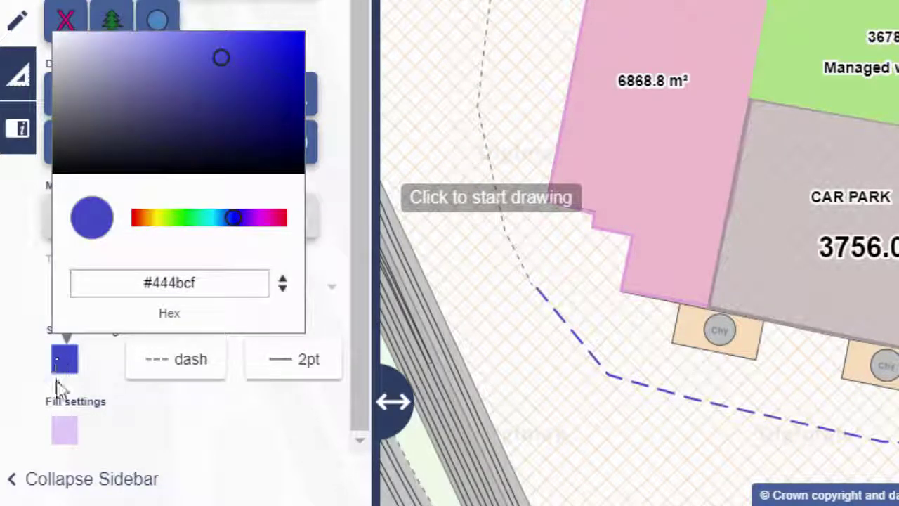
{"action": "left_click", "coordinate": [149, 217]}
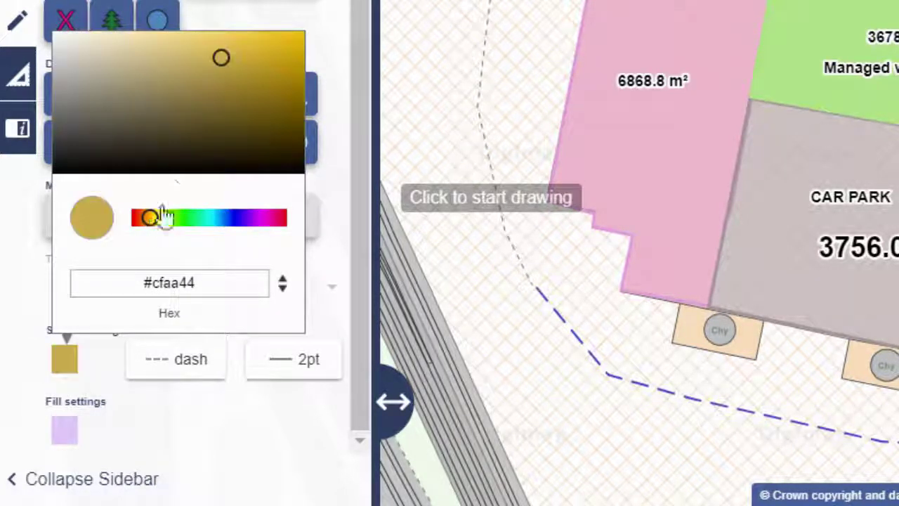
{"action": "left_click", "coordinate": [278, 48]}
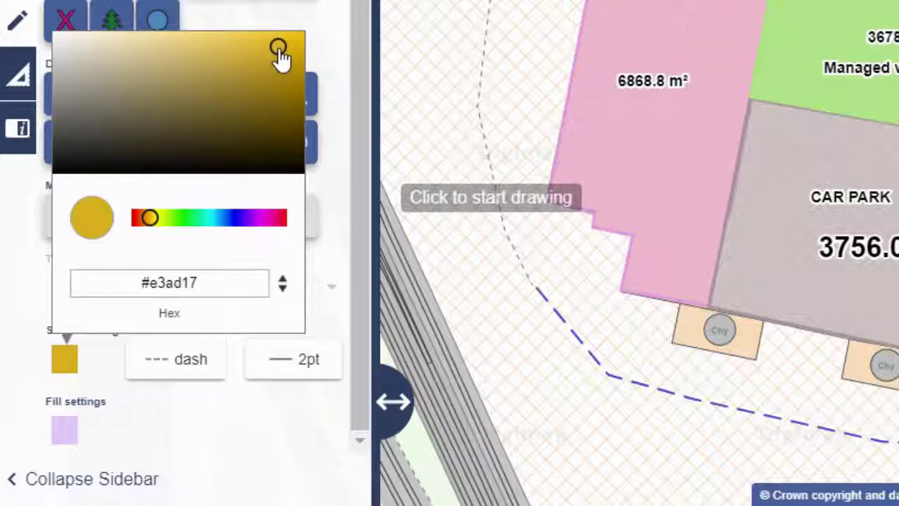
{"action": "left_click", "coordinate": [226, 282]}
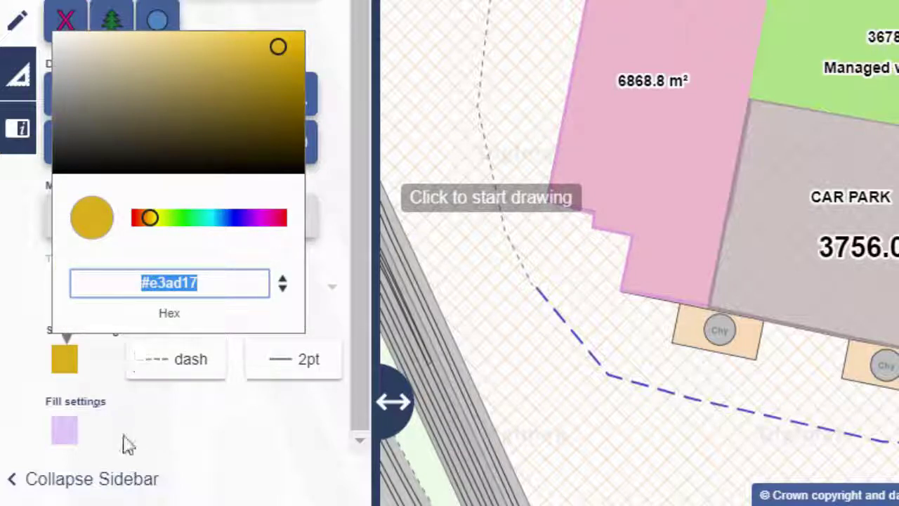
Paste #e3ad17 into the fill colour hex so the fill matches the outline.
{"action": "left_click", "coordinate": [65, 433]}
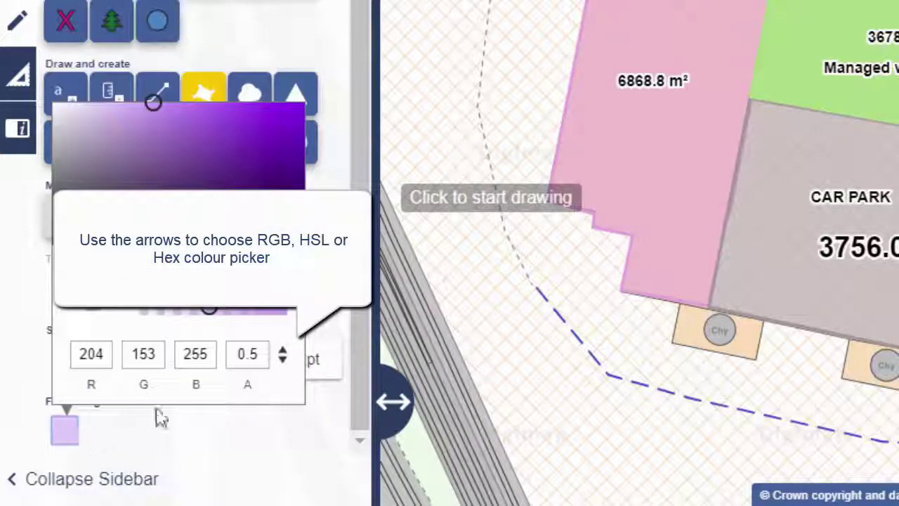
{"action": "left_click", "coordinate": [283, 354]}
{"action": "left_click", "coordinate": [283, 353]}
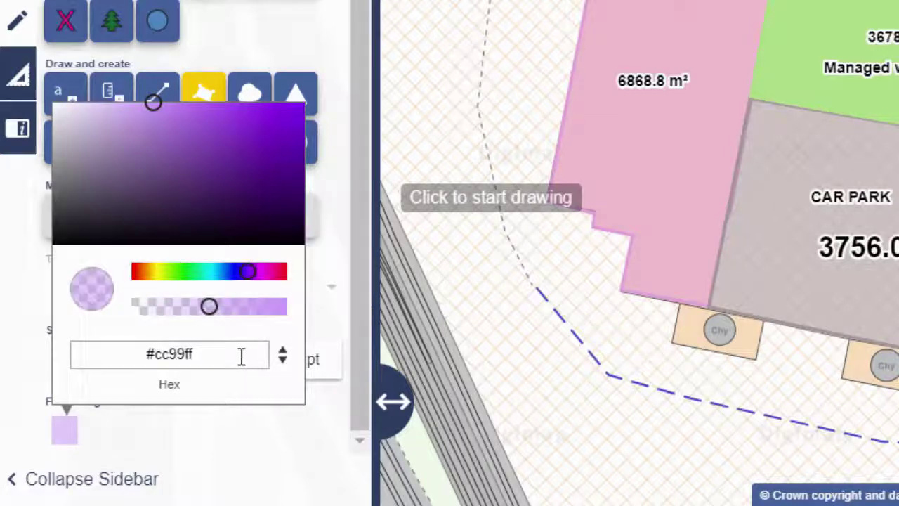
{"action": "left_click_drag", "start_coordinate": [241, 356], "coordinate": [105, 354]}
{"action": "type", "text": "#e3ad17"}
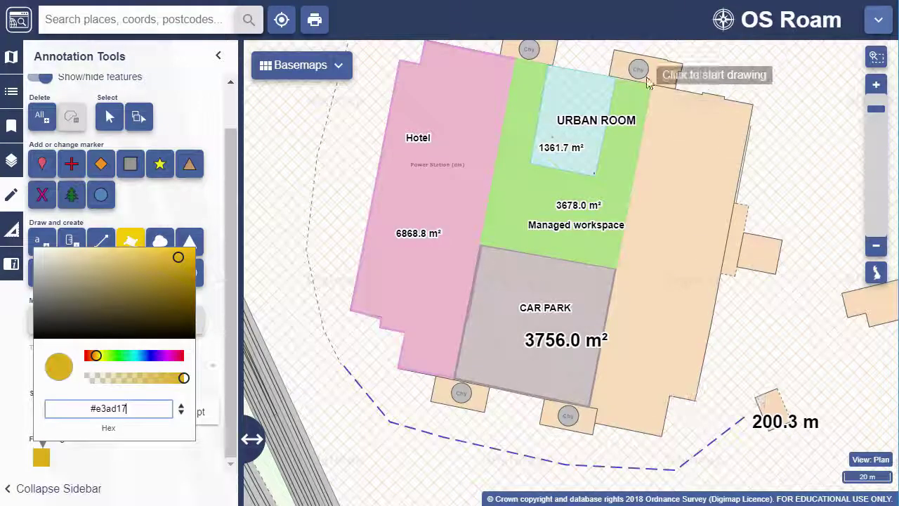
{"action": "left_click", "coordinate": [648, 82]}
Trace the long building strip east of the car park as a yellow polygon.
{"action": "left_click", "coordinate": [653, 87]}
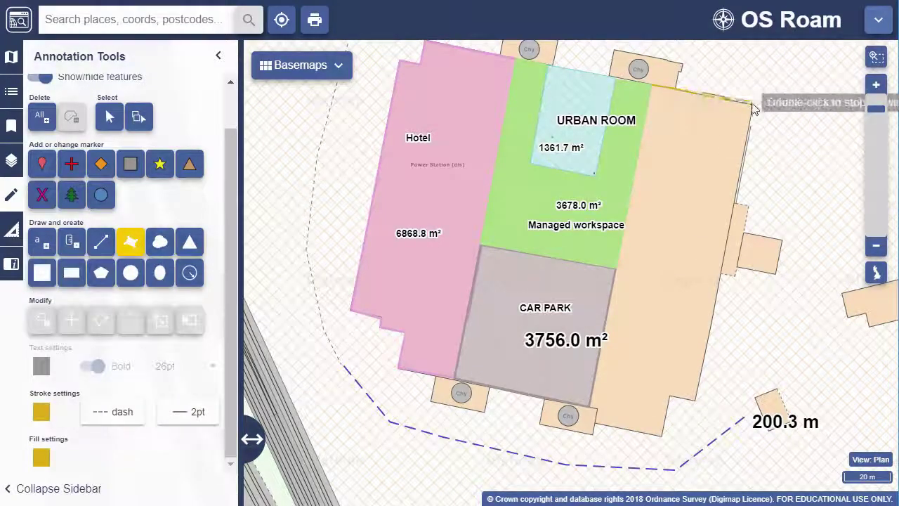
{"action": "left_click", "coordinate": [753, 105]}
{"action": "left_click", "coordinate": [695, 404]}
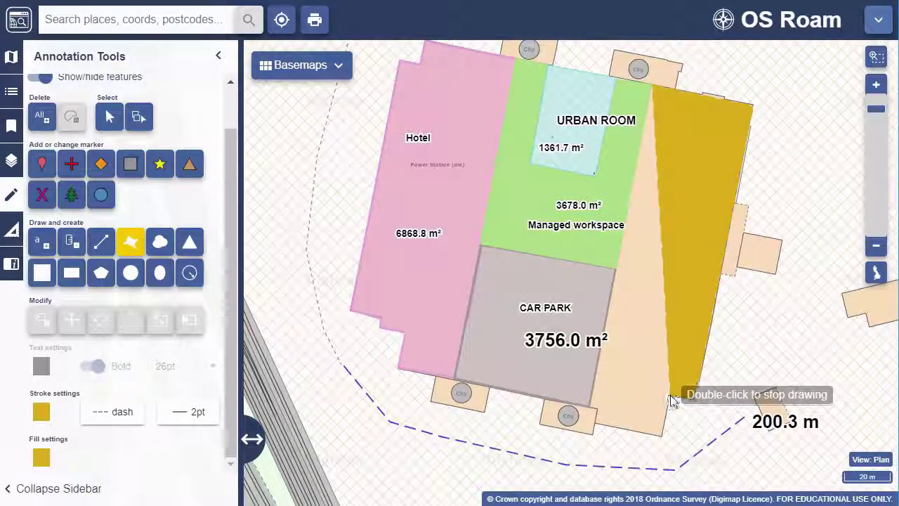
{"action": "left_click", "coordinate": [663, 436]}
{"action": "double_click", "coordinate": [594, 408]}
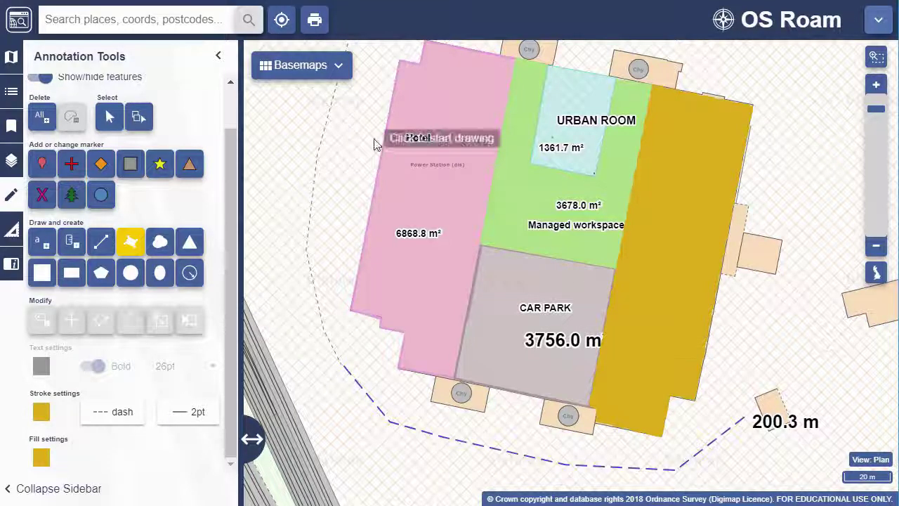
Make the yellow polygon's fill about half transparent.
{"action": "left_click", "coordinate": [109, 117]}
{"action": "left_click", "coordinate": [685, 330]}
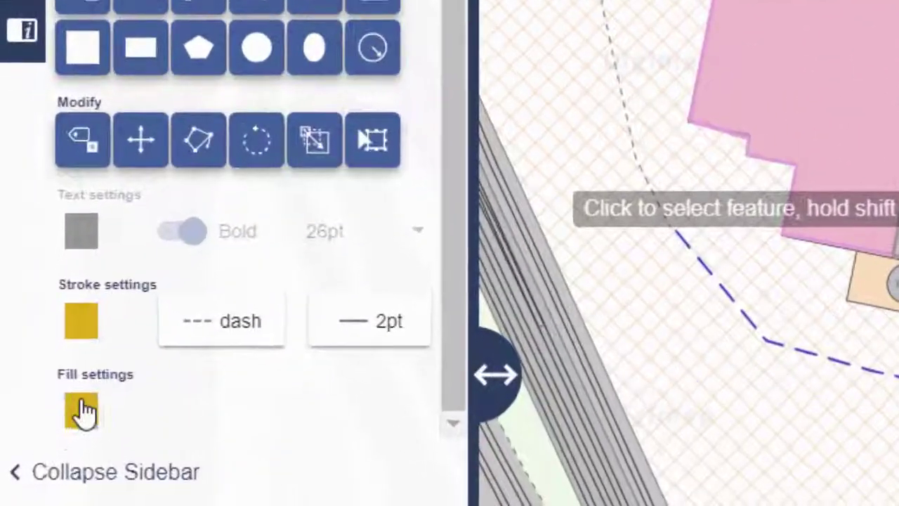
{"action": "left_click", "coordinate": [41, 457]}
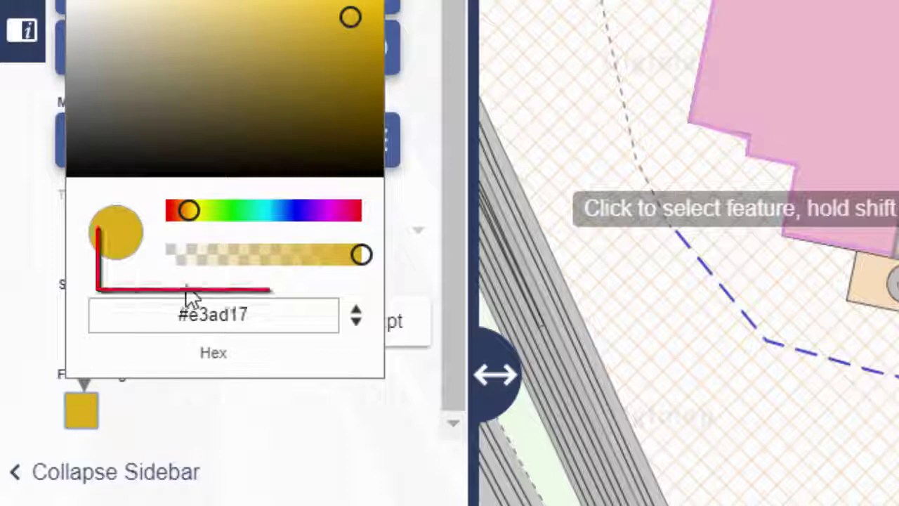
{"action": "left_click_drag", "start_coordinate": [337, 255], "coordinate": [270, 257]}
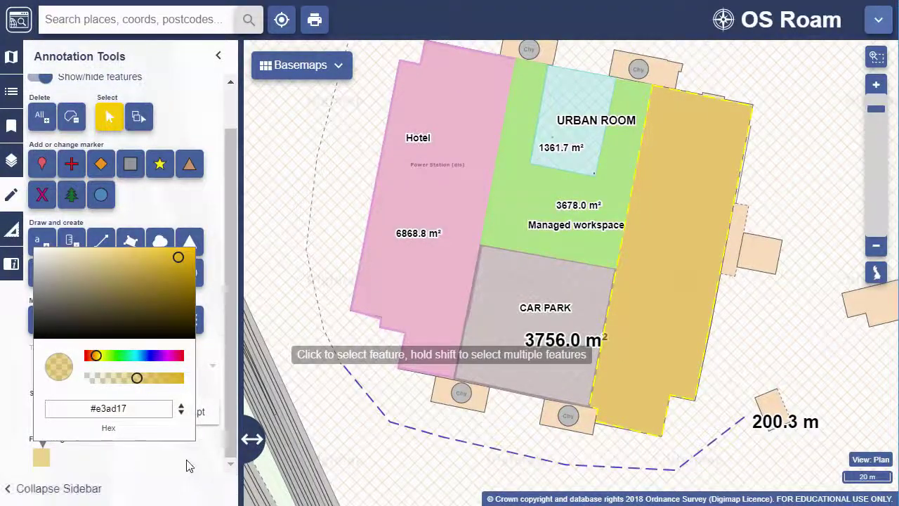
{"action": "left_click", "coordinate": [187, 463]}
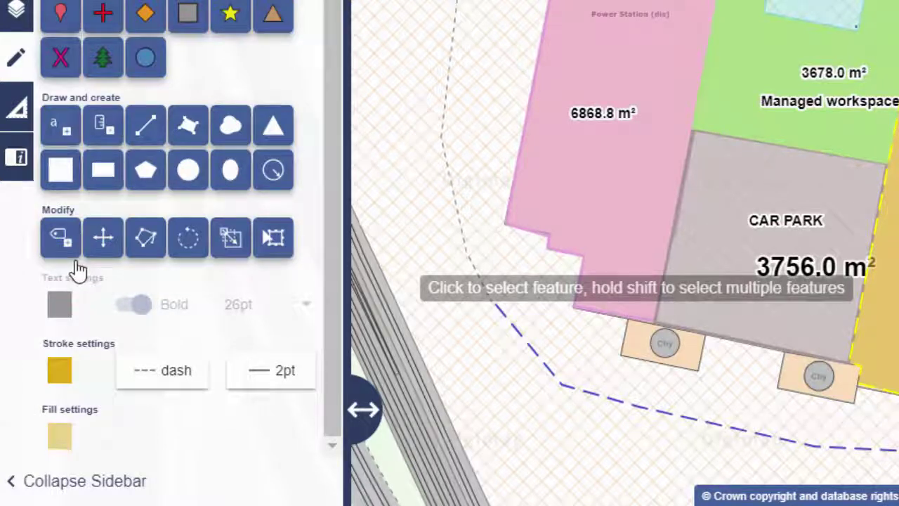
Label the yellow polygon 'Residential'.
{"action": "left_click", "coordinate": [56, 242]}
{"action": "left_click", "coordinate": [689, 244]}
{"action": "type", "text": "Residential"}
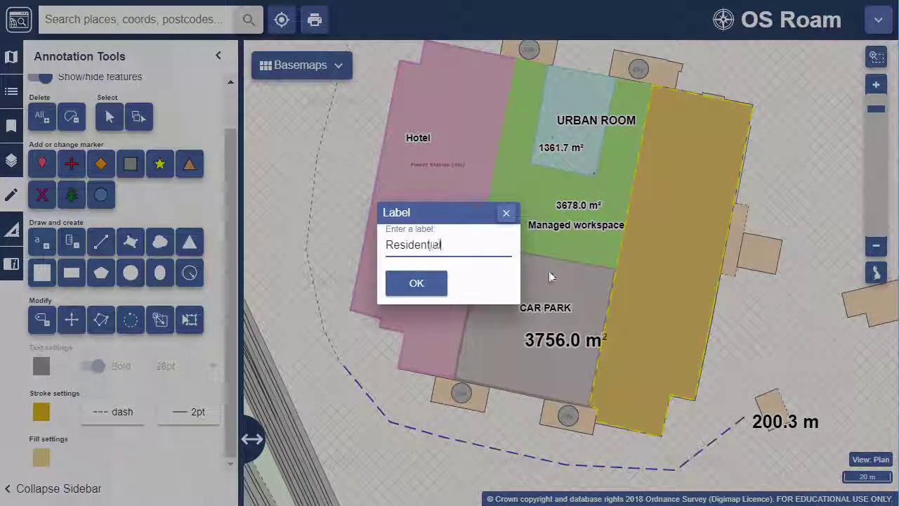
{"action": "left_click", "coordinate": [415, 284]}
{"action": "left_click", "coordinate": [109, 117]}
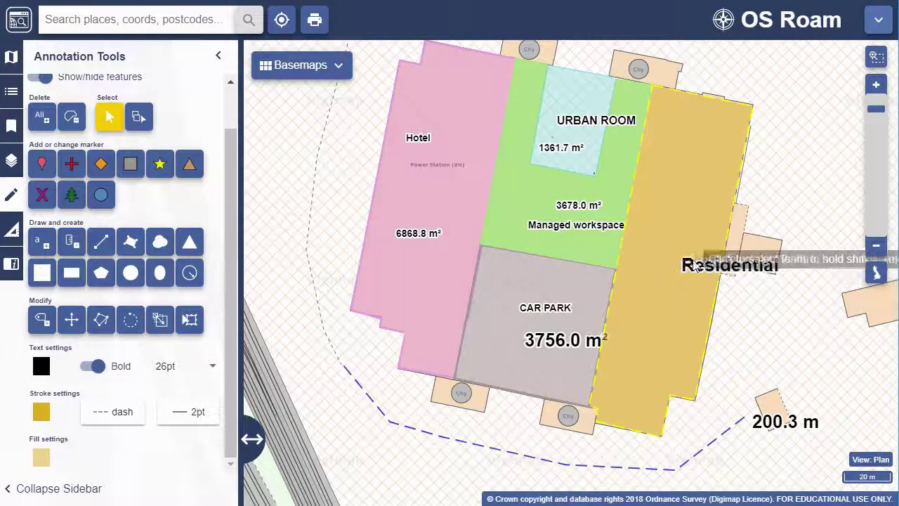
Nudge the Residential polygon slightly to the right.
{"action": "left_click_drag", "start_coordinate": [304, 214], "coordinate": [294, 174]}
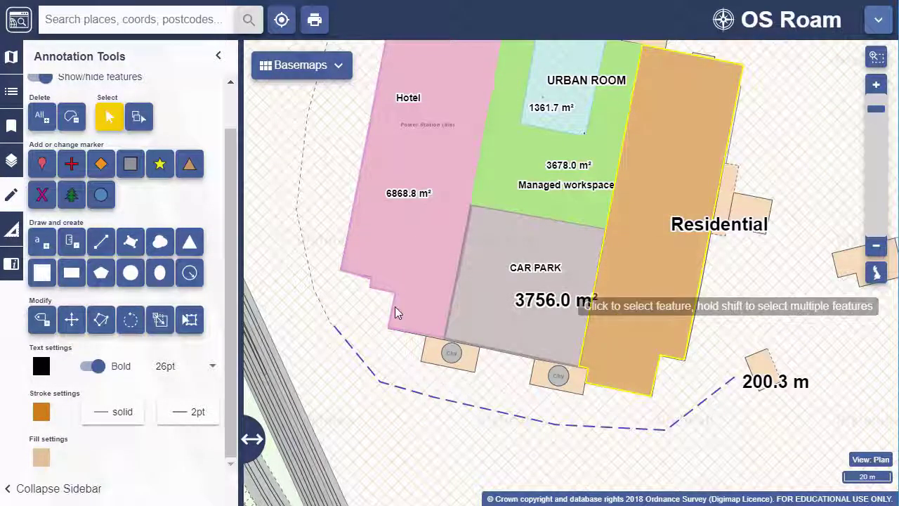
{"action": "left_click", "coordinate": [72, 320]}
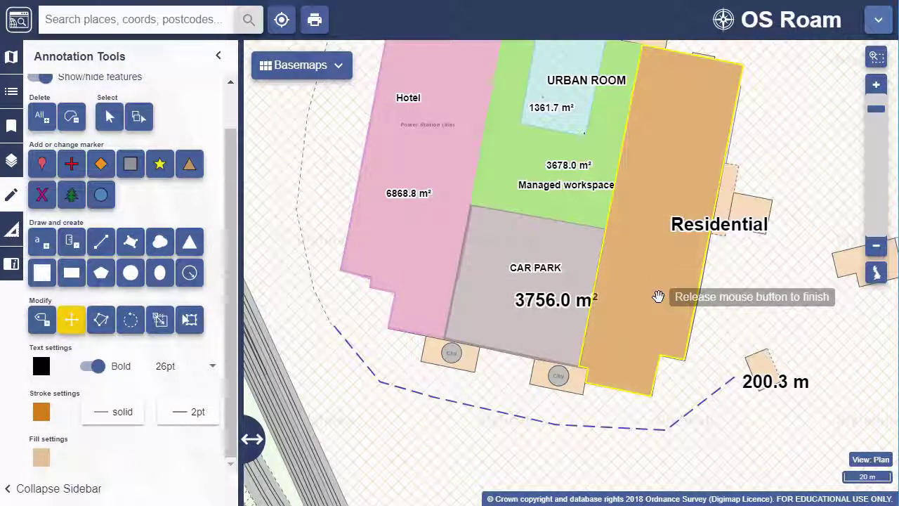
{"action": "left_click_drag", "start_coordinate": [659, 297], "coordinate": [660, 297]}
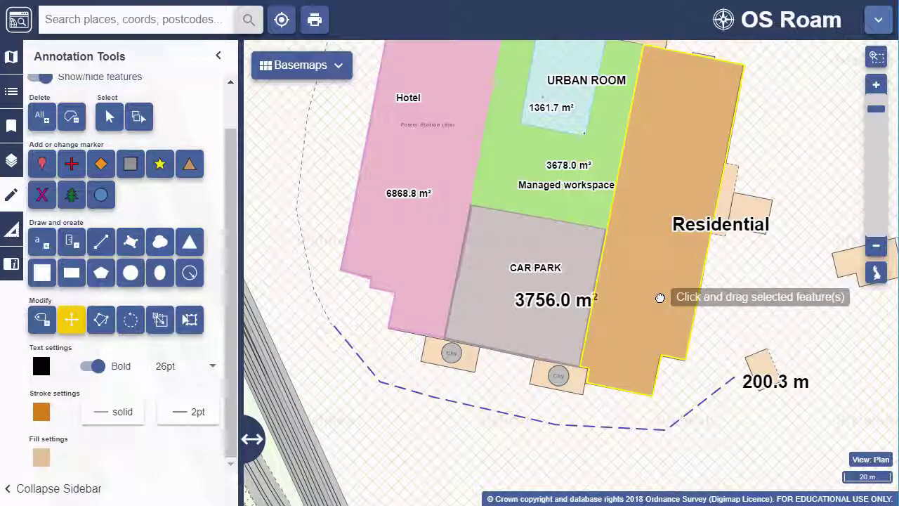
Drag a corner of the URBAN ROOM outline to reshape it.
{"action": "left_click", "coordinate": [109, 117]}
{"action": "left_click", "coordinate": [100, 320]}
{"action": "left_click_drag", "start_coordinate": [584, 138], "coordinate": [777, 307]}
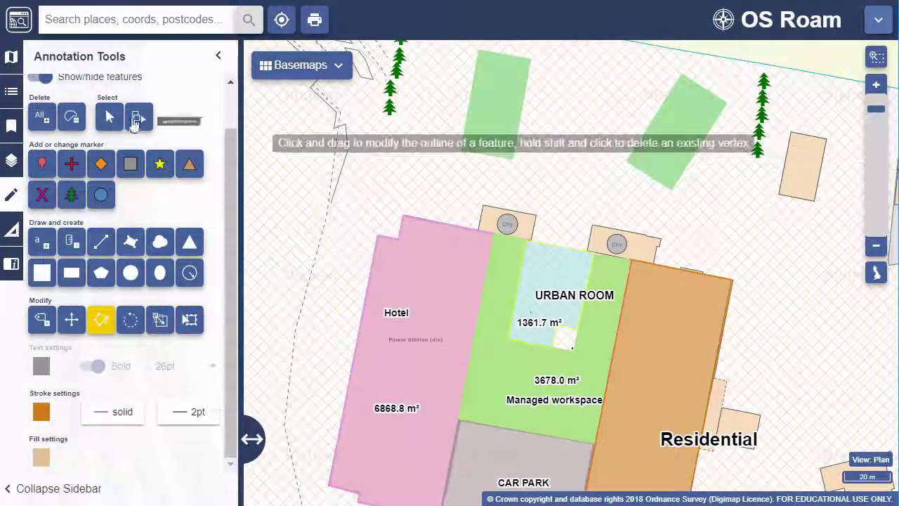
Rotate the green plot north of the building to sit more upright.
{"action": "left_click", "coordinate": [109, 117]}
{"action": "left_click", "coordinate": [687, 139]}
{"action": "left_click", "coordinate": [131, 320]}
{"action": "left_click_drag", "start_coordinate": [649, 170], "coordinate": [679, 175]}
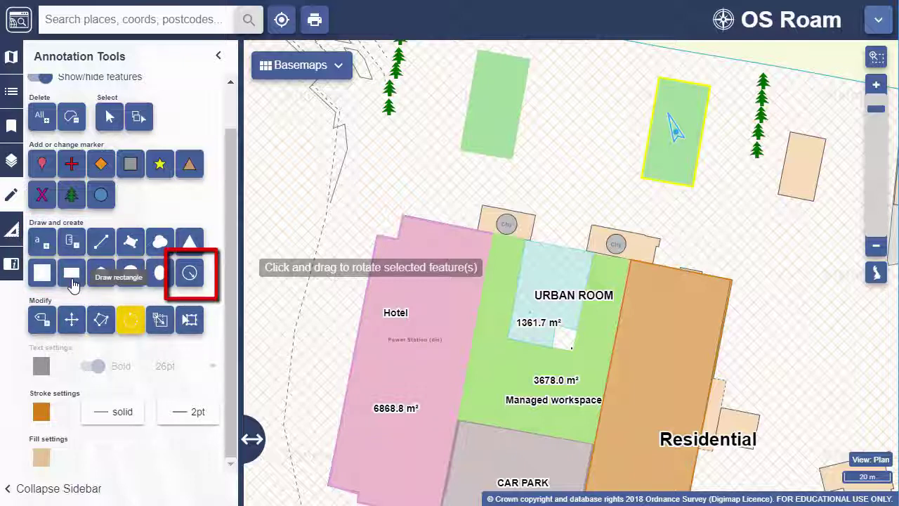
Create a 0.5-mile point buffer on the site and zoom out three levels to show it.
{"action": "left_click", "coordinate": [188, 275]}
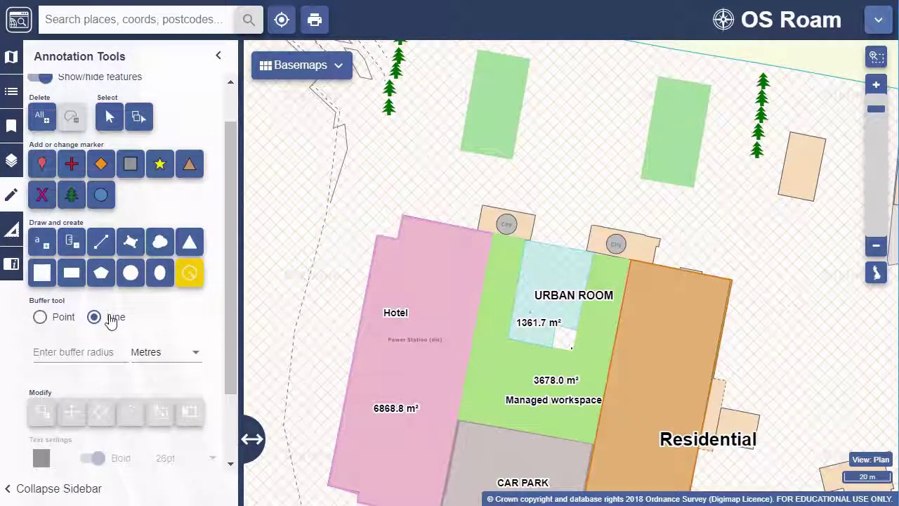
{"action": "left_click", "coordinate": [167, 356]}
{"action": "left_click", "coordinate": [143, 382]}
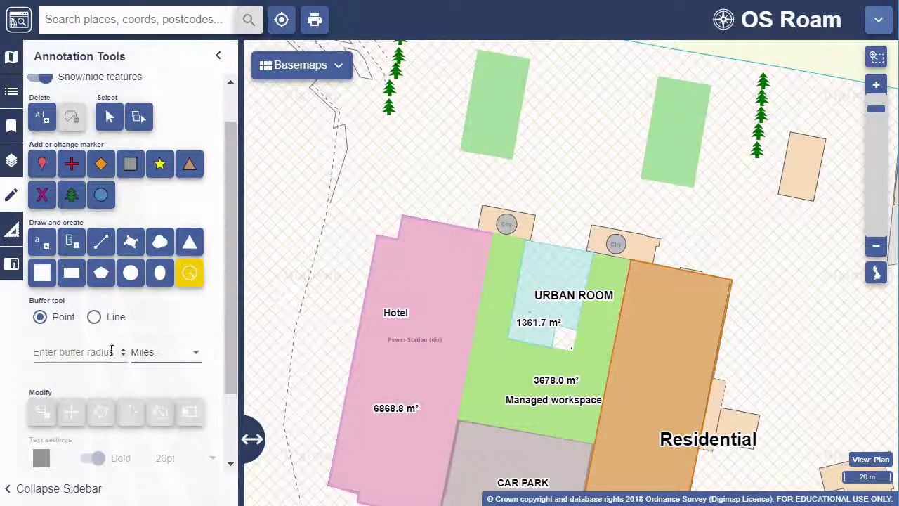
{"action": "left_click", "coordinate": [108, 350]}
{"action": "left_click", "coordinate": [81, 177]}
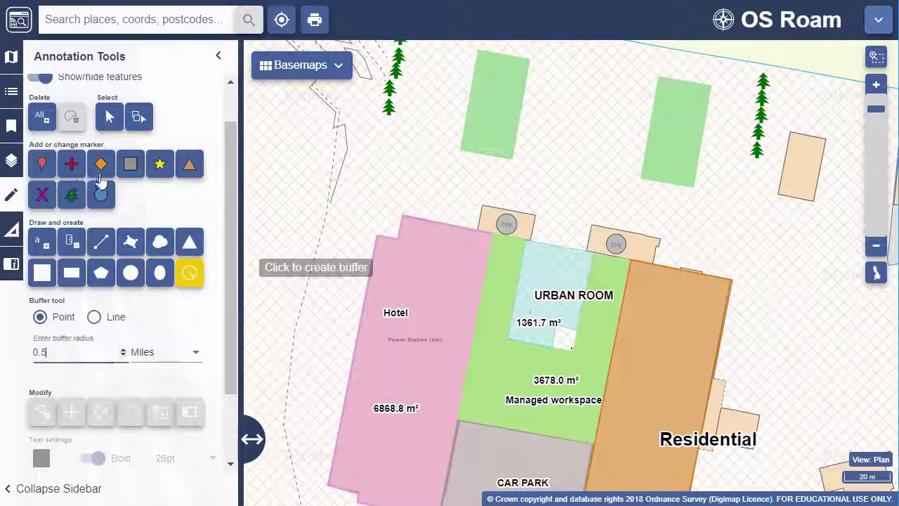
{"action": "left_click", "coordinate": [535, 413]}
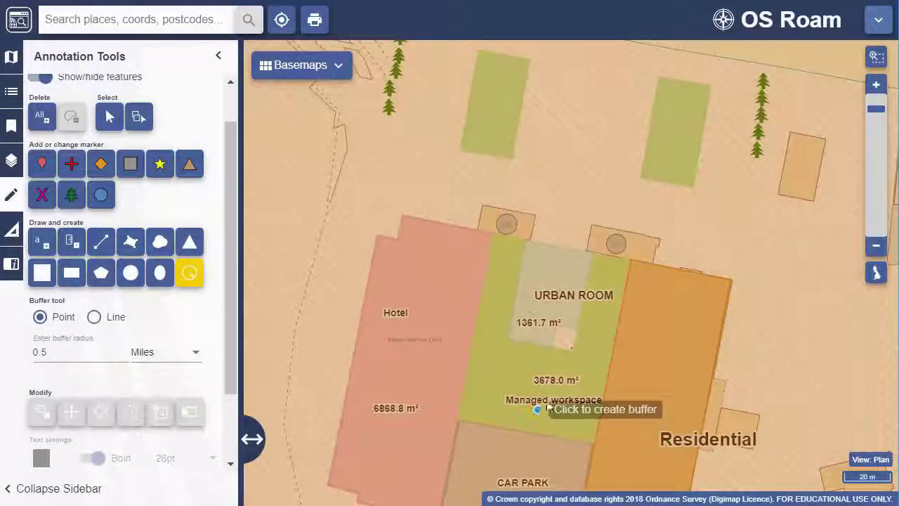
{"action": "left_click", "coordinate": [878, 247]}
{"action": "left_click", "coordinate": [878, 247]}
{"action": "left_click", "coordinate": [875, 248]}
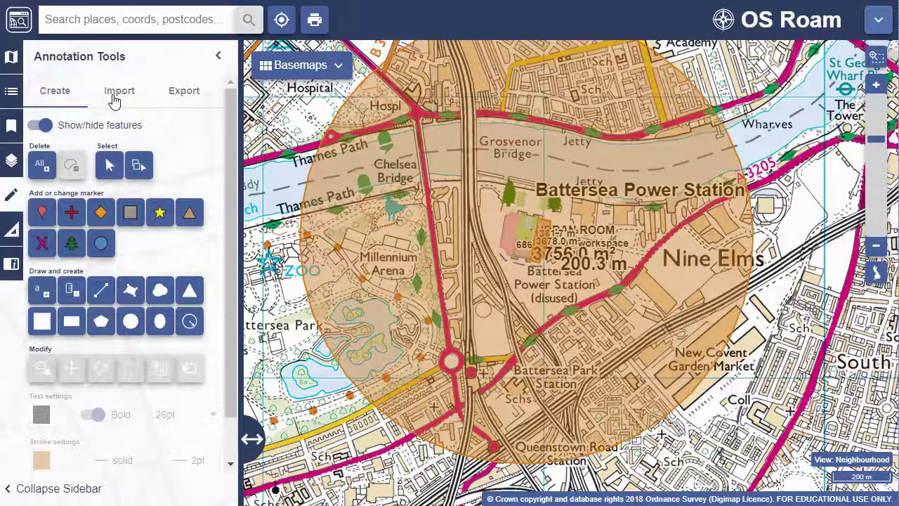
Import the Areas_of_Archaeological_Importance file from the Import tab.
{"action": "left_click", "coordinate": [115, 98]}
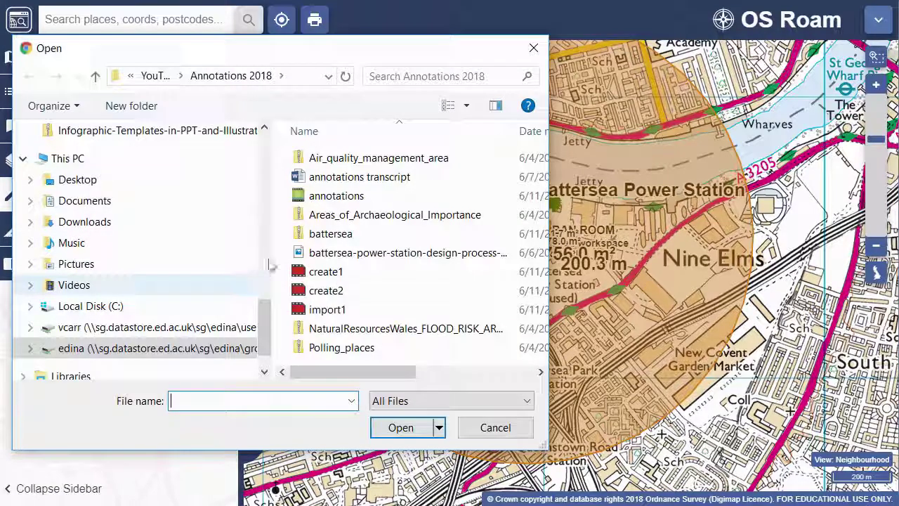
{"action": "left_click", "coordinate": [353, 215]}
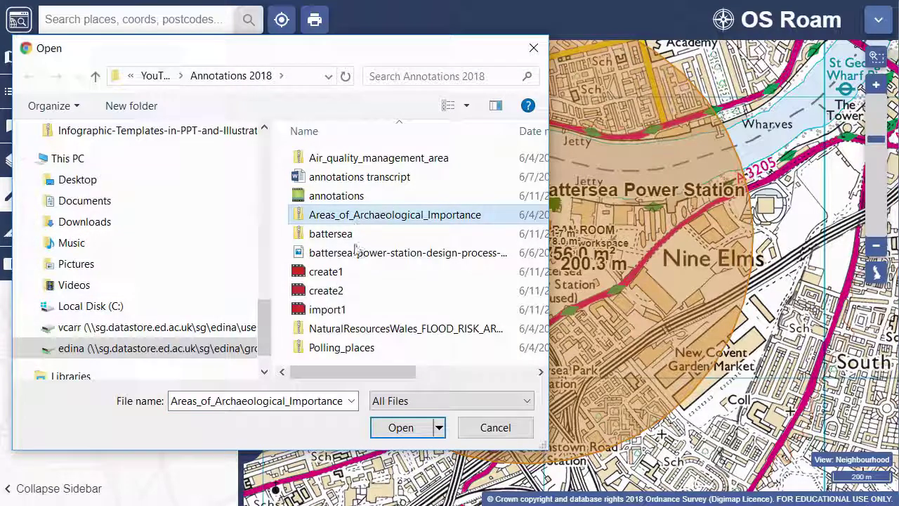
{"action": "left_click", "coordinate": [396, 426]}
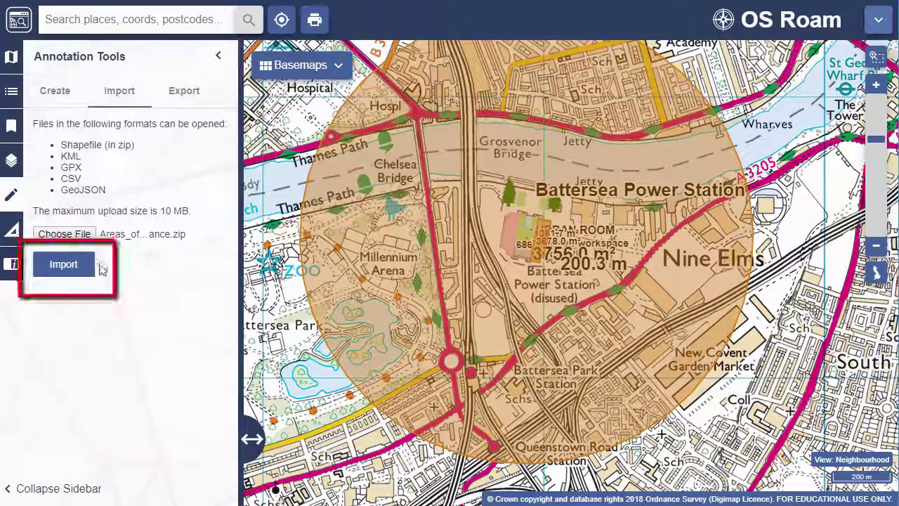
{"action": "left_click", "coordinate": [70, 265]}
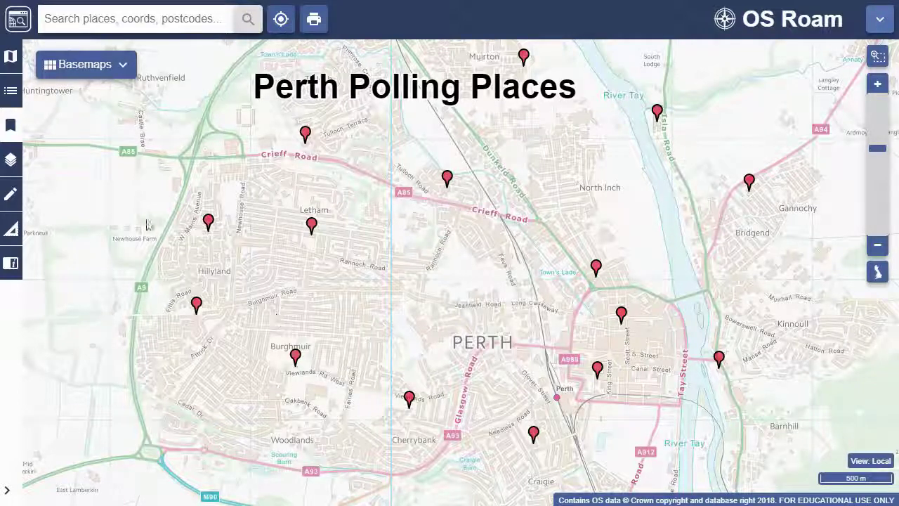
Save the Perth Polling Places map as 'perth' and bring up the annotation export options.
{"action": "left_click", "coordinate": [11, 125]}
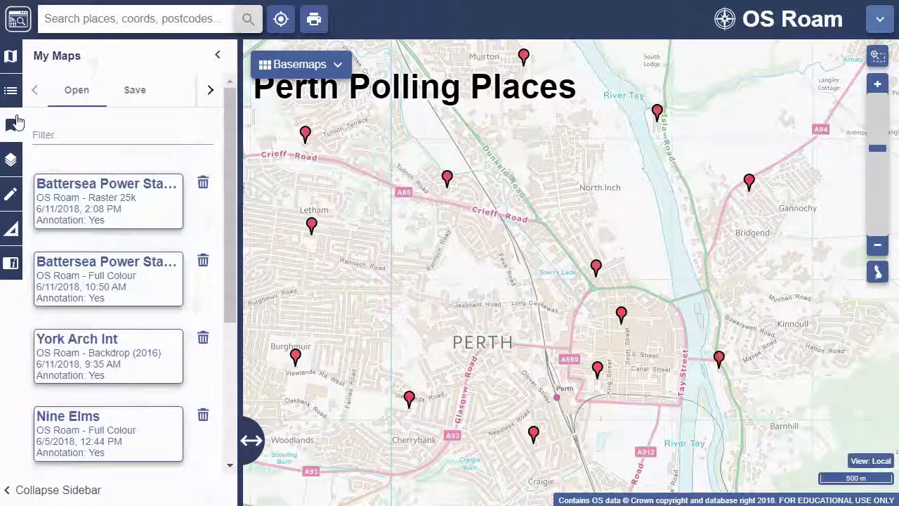
{"action": "left_click", "coordinate": [132, 94]}
{"action": "left_click", "coordinate": [104, 134]}
{"action": "type", "text": "perth"}
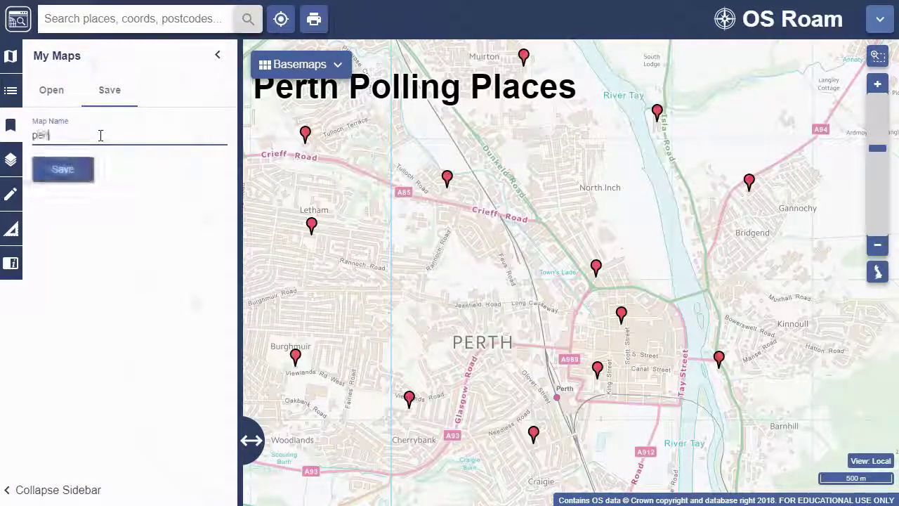
{"action": "left_click", "coordinate": [69, 169]}
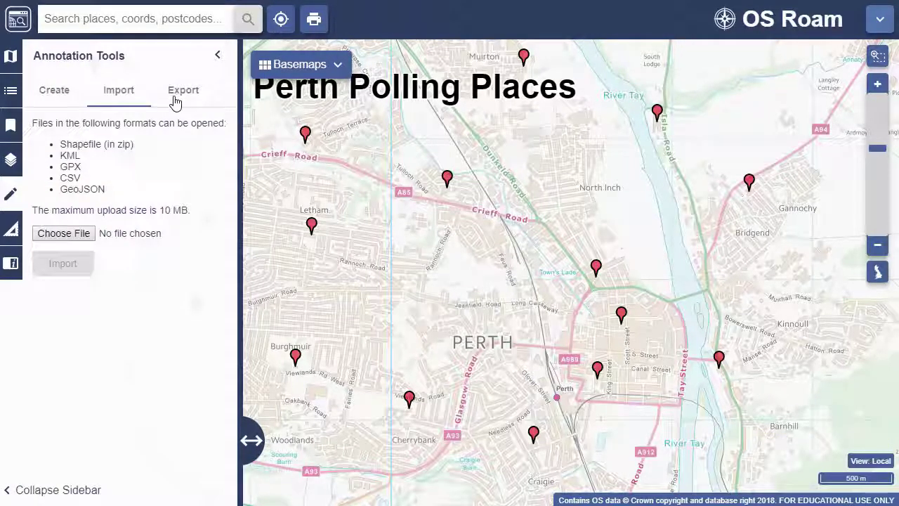
{"action": "left_click", "coordinate": [175, 102]}
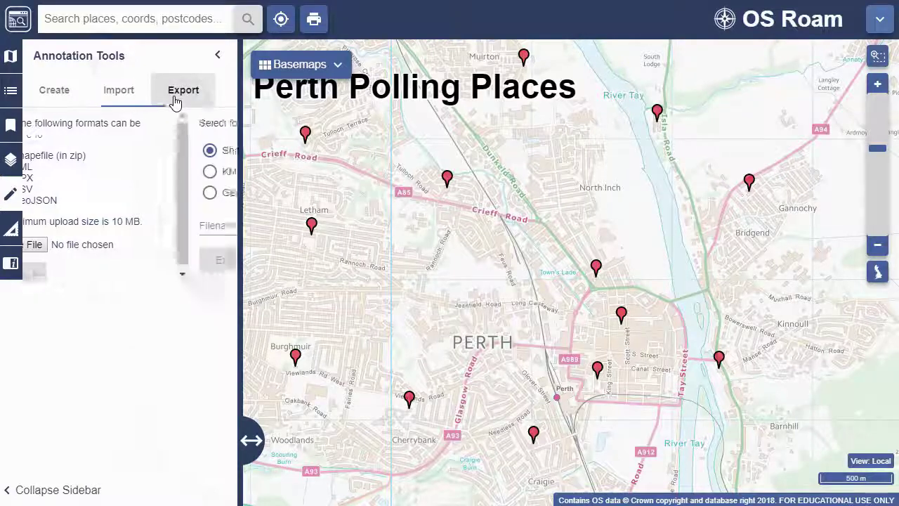